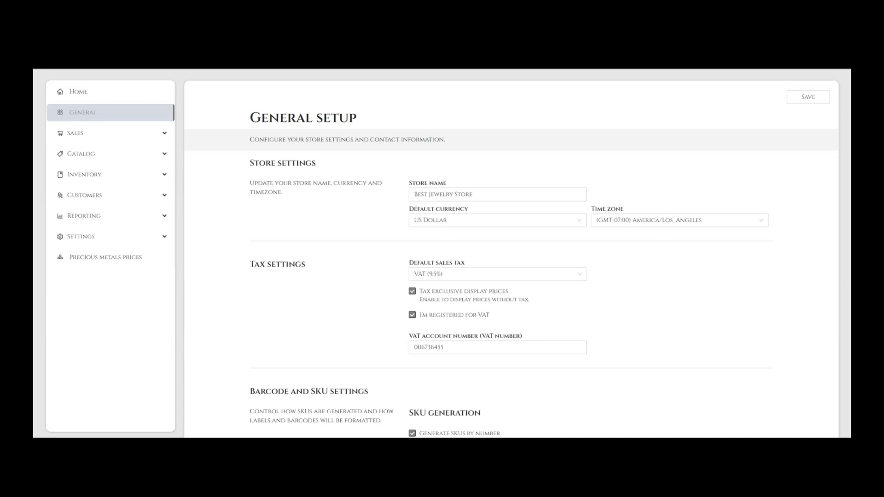
- Go to Settings › Outlets and registers to list BS-Outlet and Outlet 2
click(105, 237)
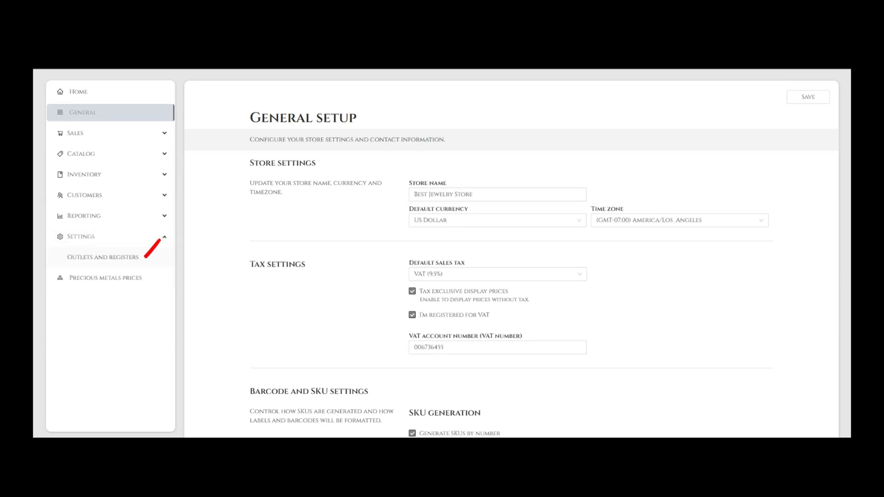
click(102, 257)
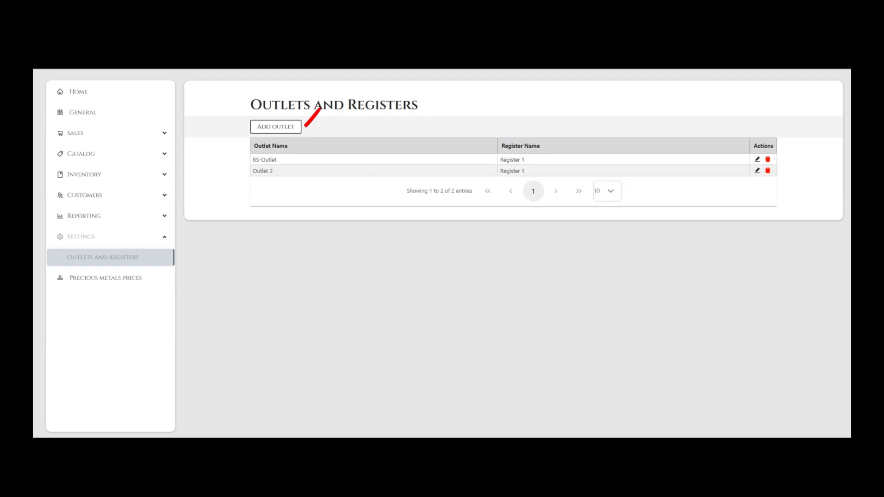
- Start a new outlet and enter its street address in both Street fields
click(276, 126)
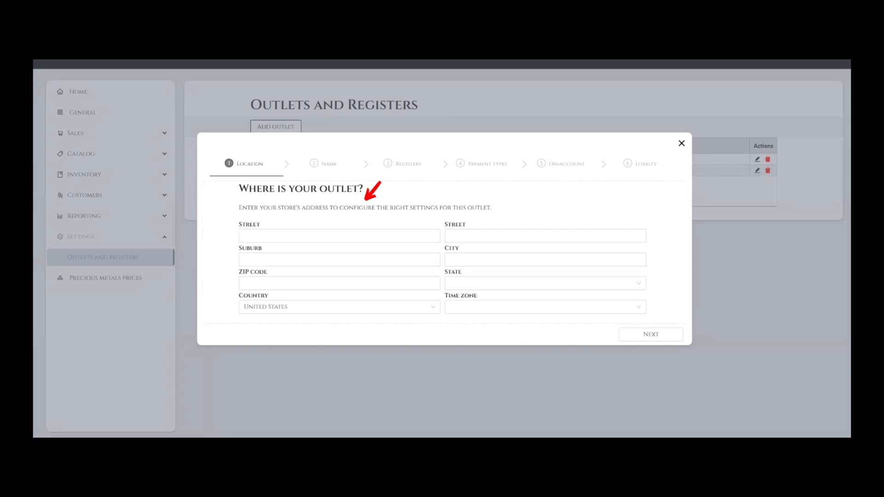
click(339, 235)
click(545, 236)
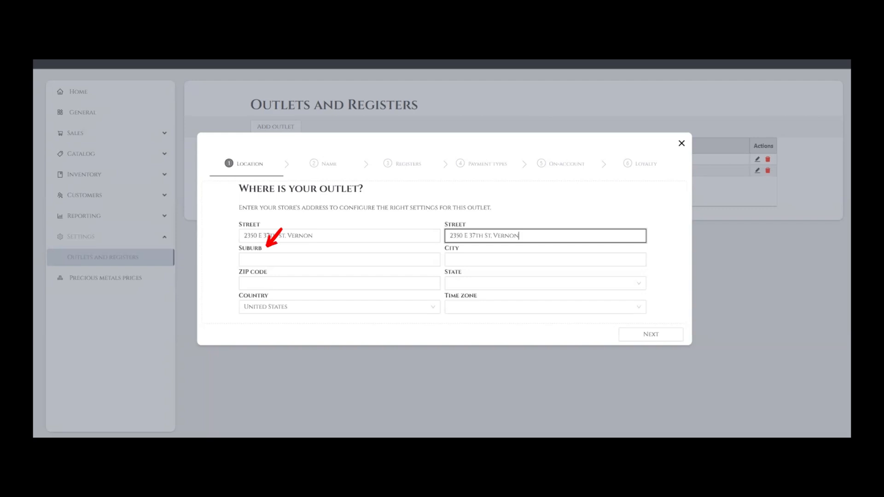
- Enter Los Angeles as the city and 90058 as the ZIP code
click(545, 259)
text(los angeles)
click(339, 283)
text(90058)
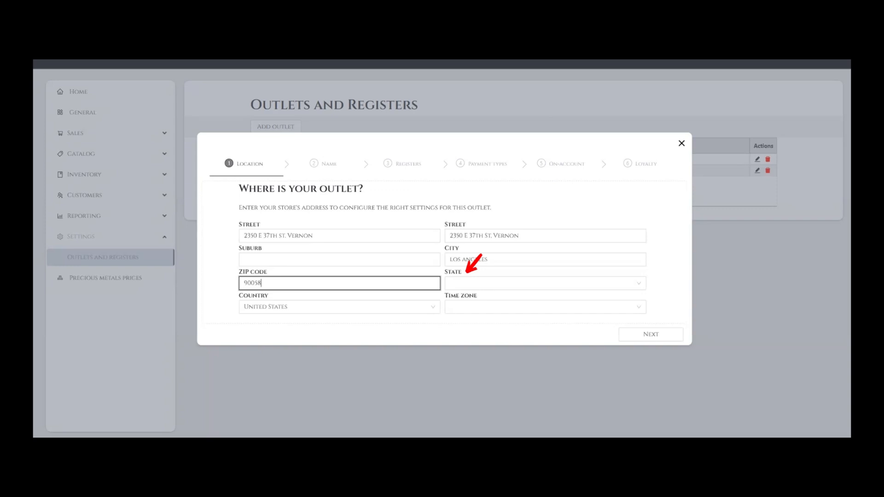
- Set the outlet's state to California
click(545, 283)
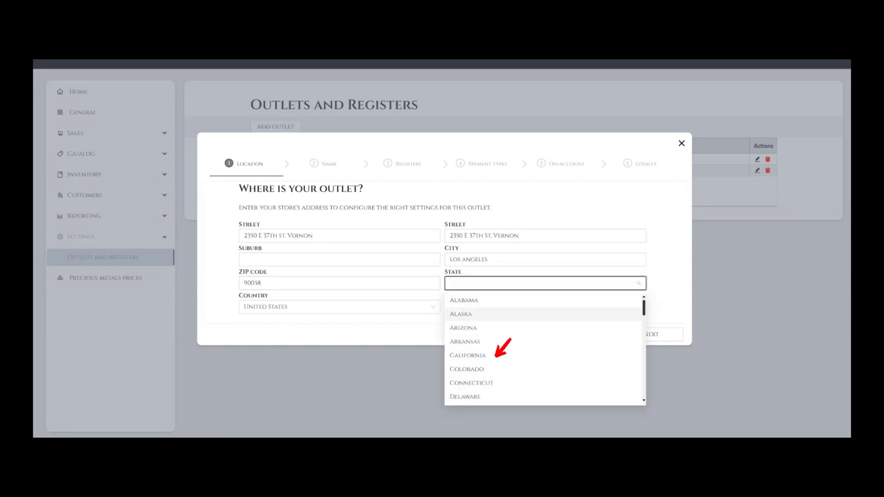
scroll(640, 352, down, 8)
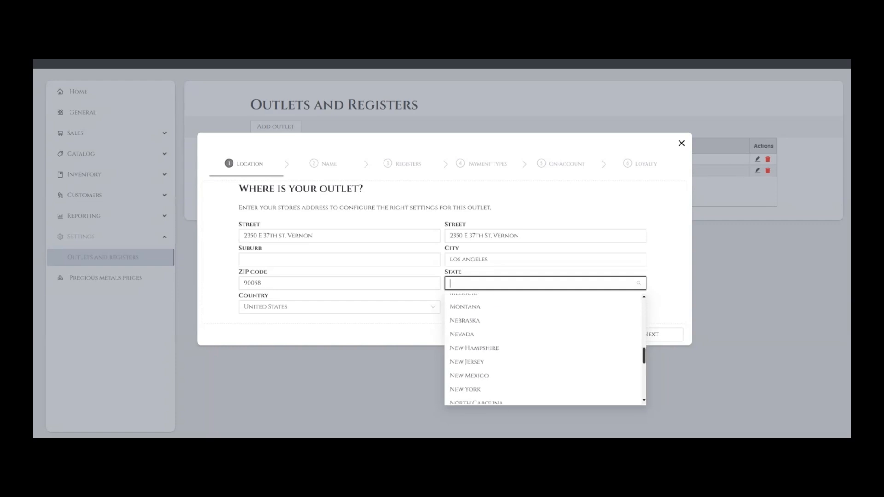
text(CA)
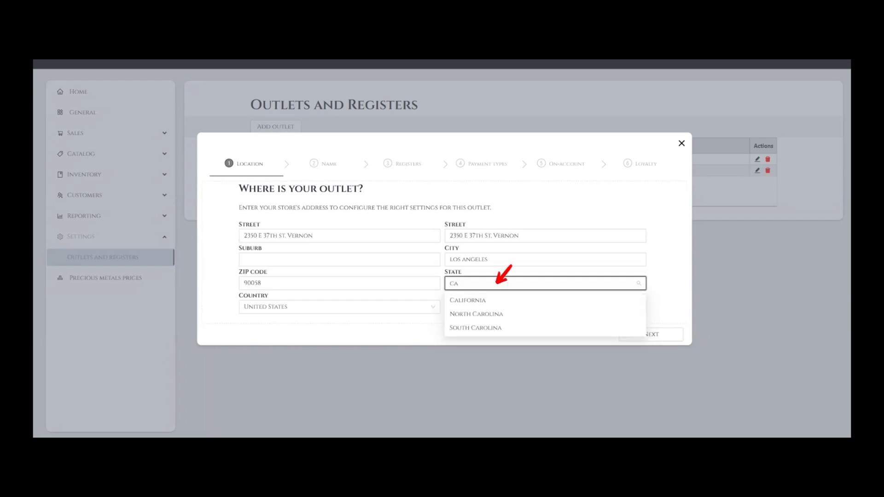
key(Down)
key(Return)
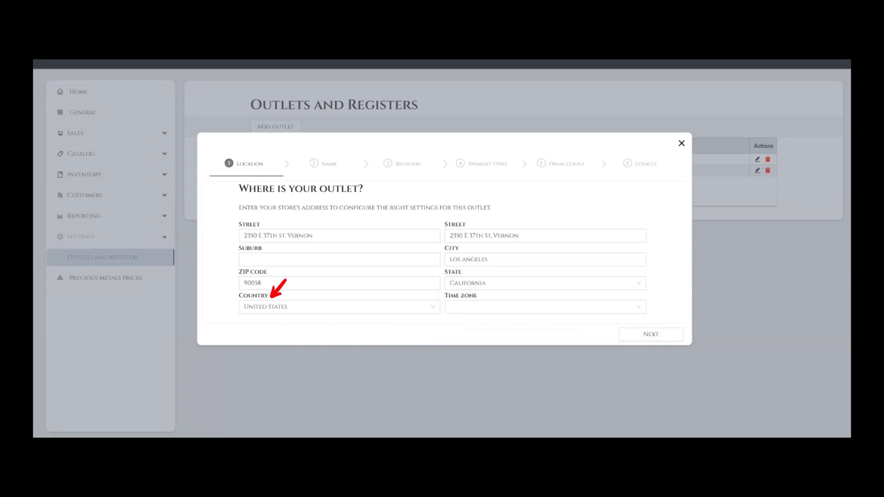
- Choose United States as the outlet's country
click(340, 308)
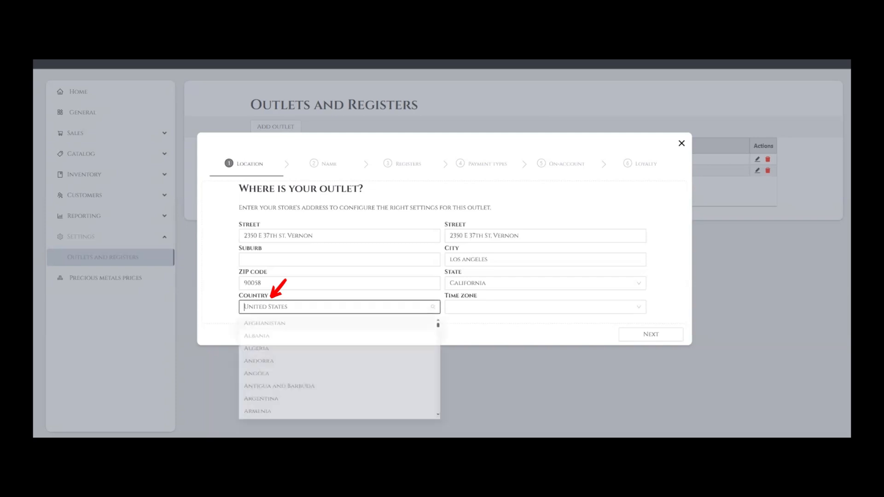
scroll(340, 360, down, 10)
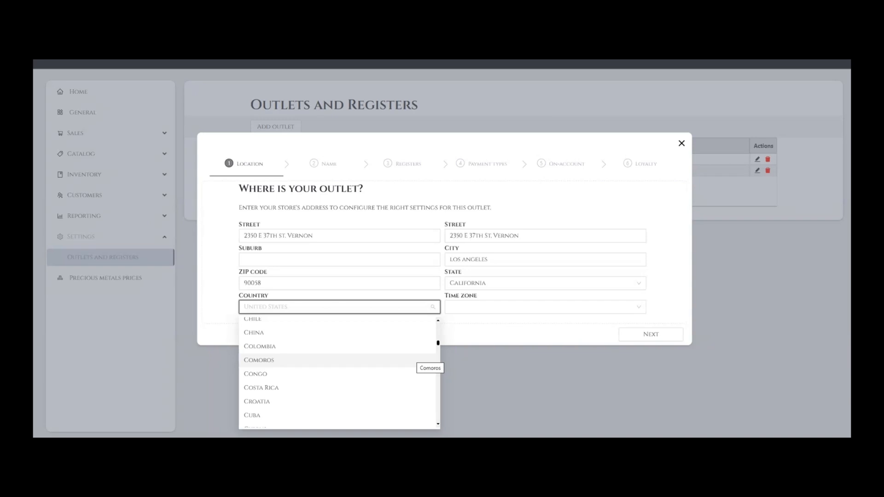
scroll(414, 356, up, 10)
text(uni)
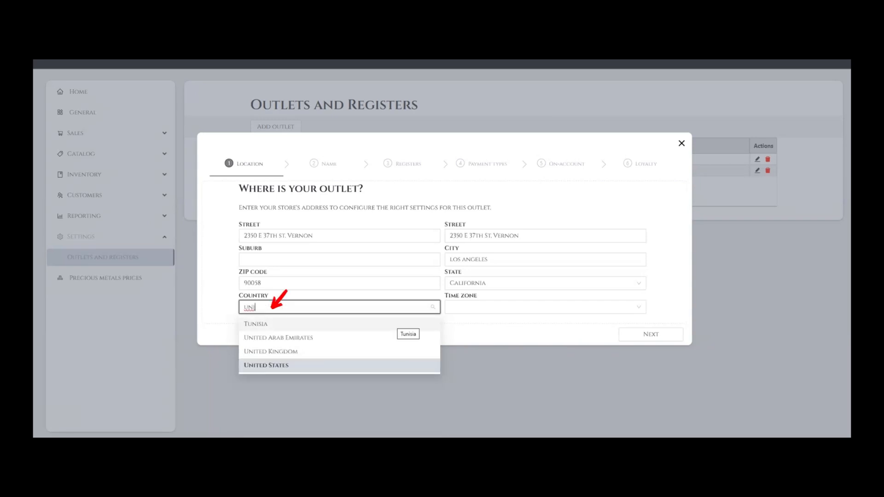
click(354, 366)
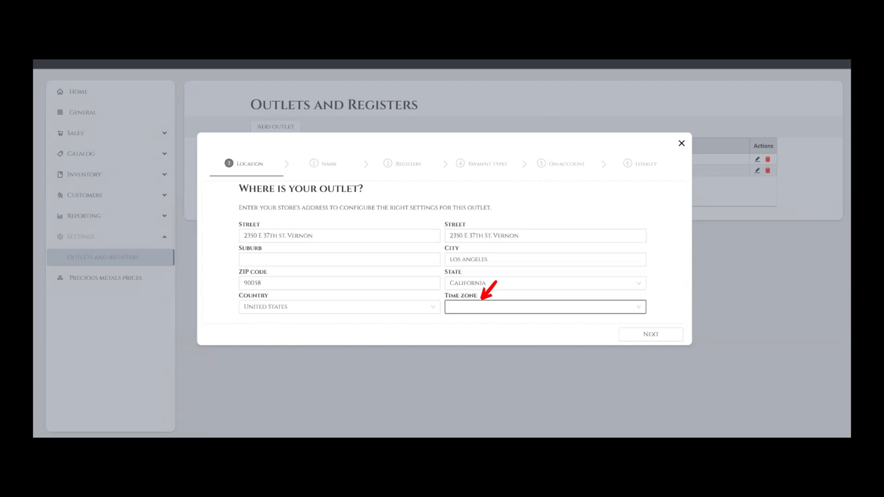
- Set the time zone to (GMT-07:00) America/Creston
click(545, 307)
scroll(555, 379, down, 10)
text(los)
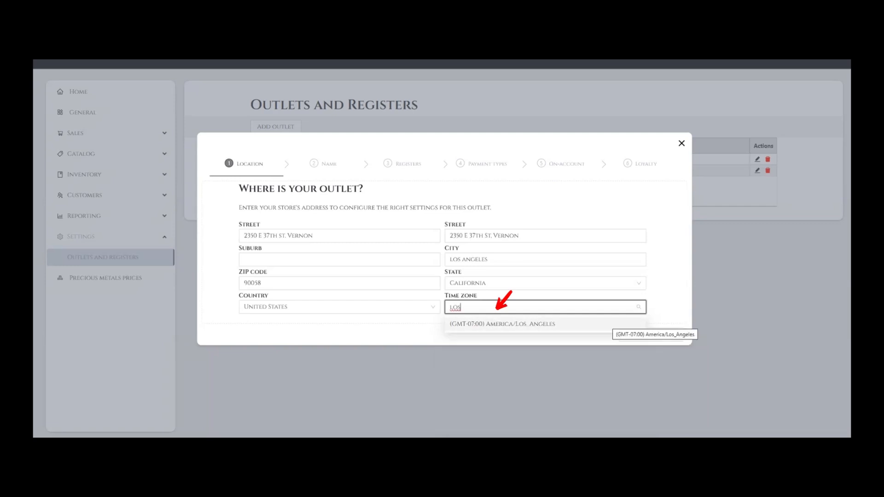
click(611, 323)
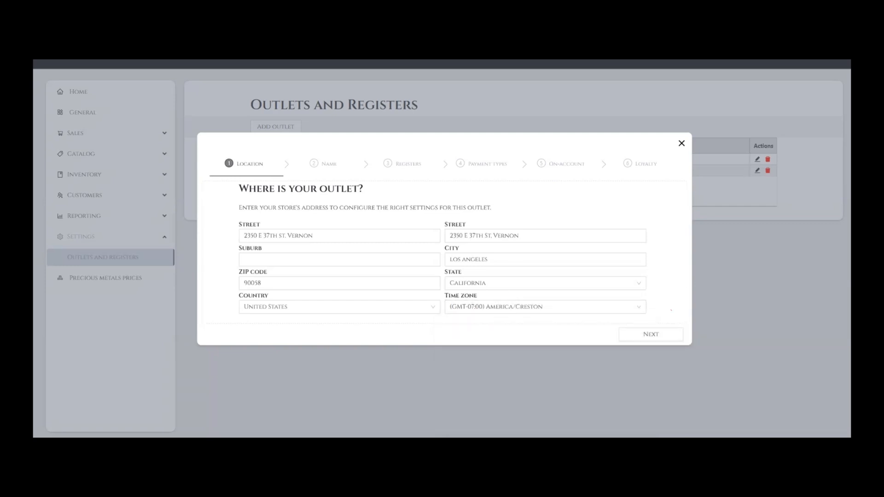
- Name the outlet 'Best Jewelry Store' on the Name step and continue to Registers
click(651, 335)
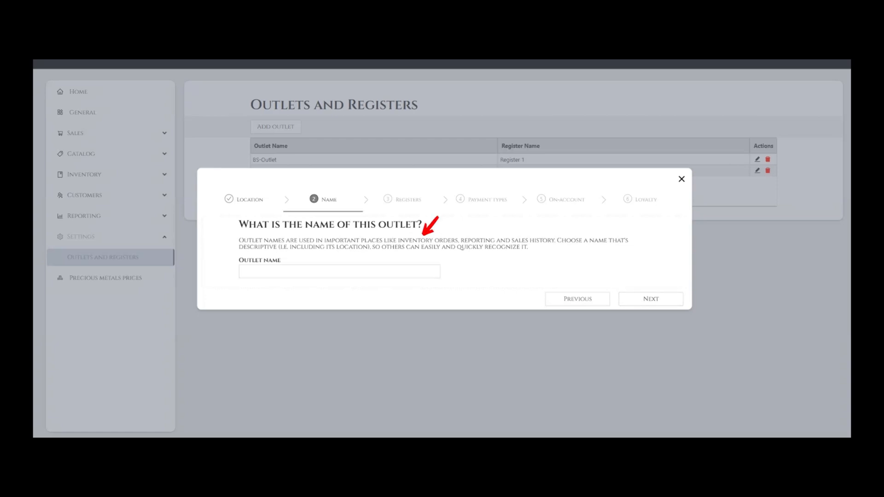
click(339, 272)
text(Best Jewelry Store)
click(651, 299)
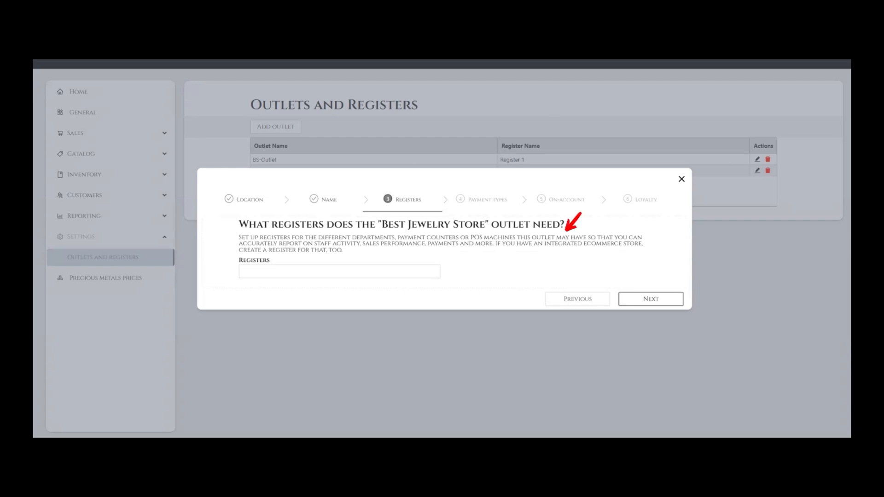
- Add a register named 'Register #1' and continue to Payment types
click(340, 271)
text(Regist)
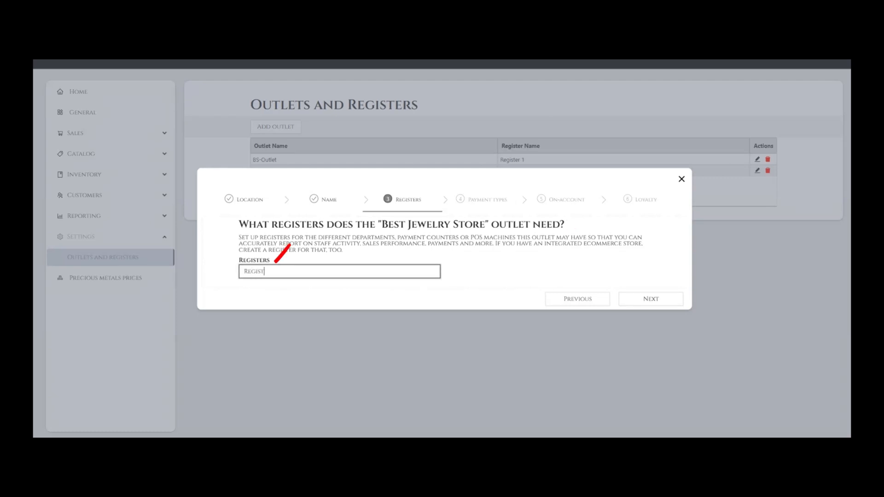
text(er #1)
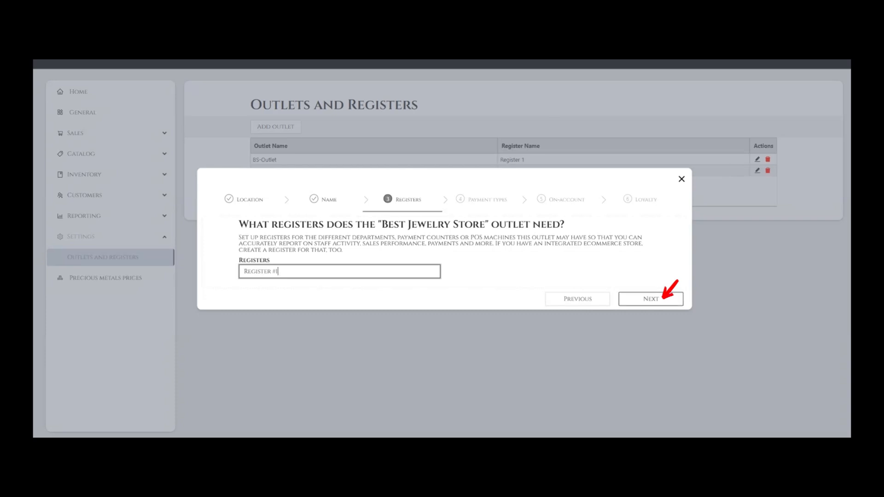
click(663, 298)
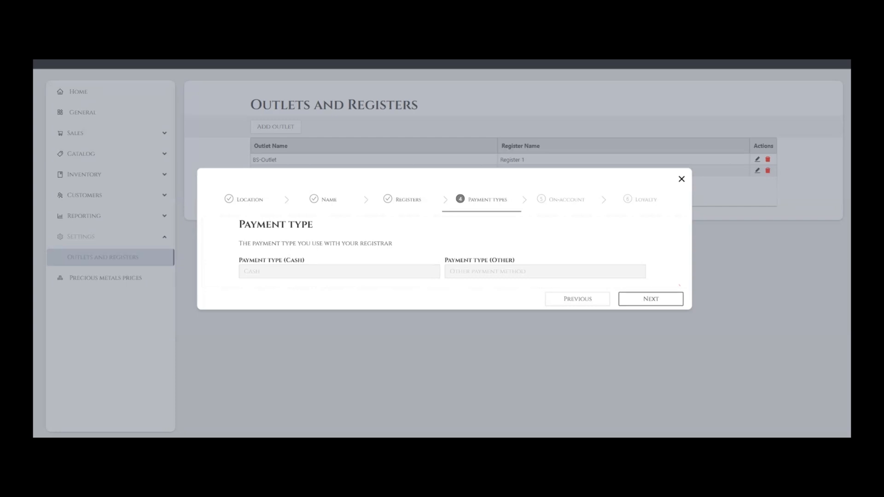
- Skip Payment types and set On-account to 'Yes, with no balance limit'
click(652, 299)
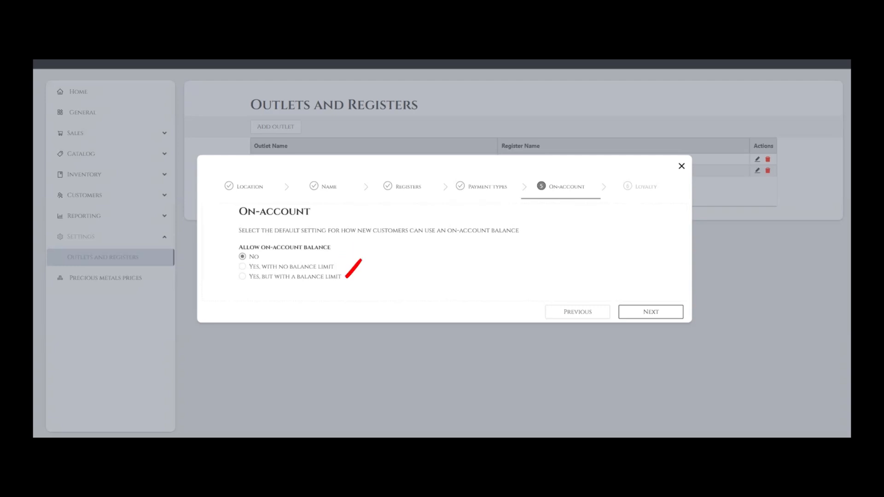
click(242, 266)
click(651, 312)
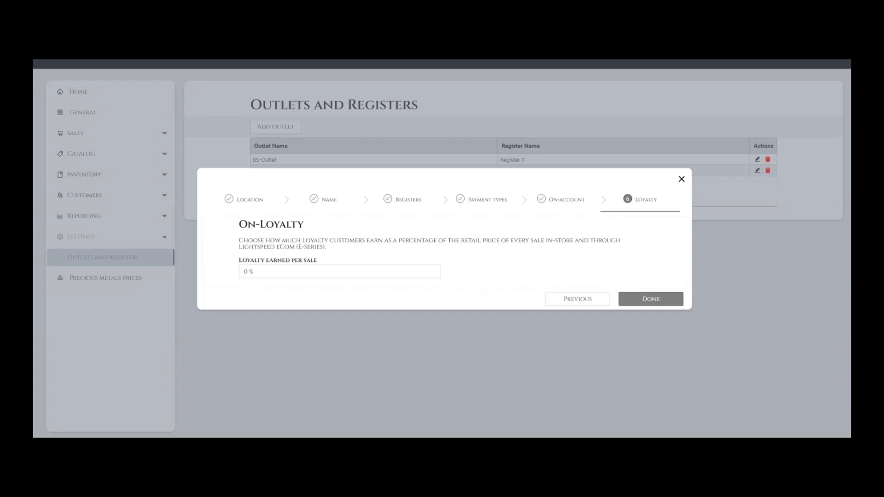
- Change loyalty earned per sale from 0 to 2% and finish the wizard
click(340, 271)
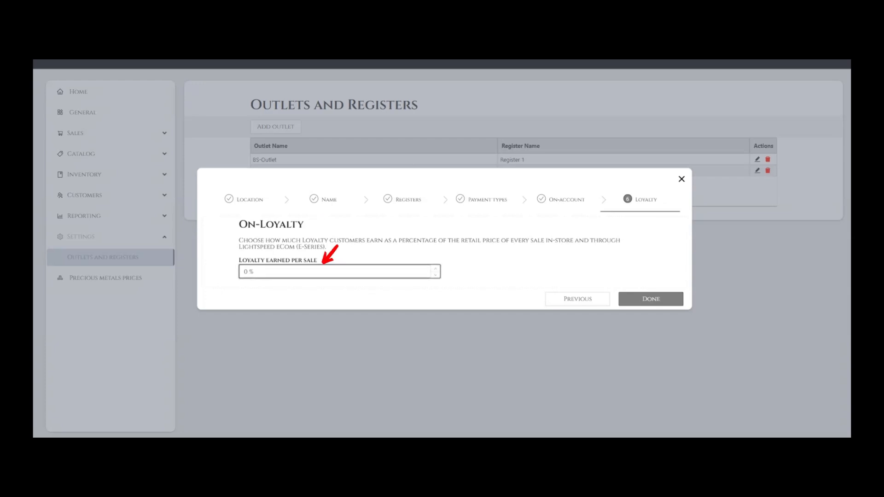
key(BackSpace)
text(2)
key(Tab)
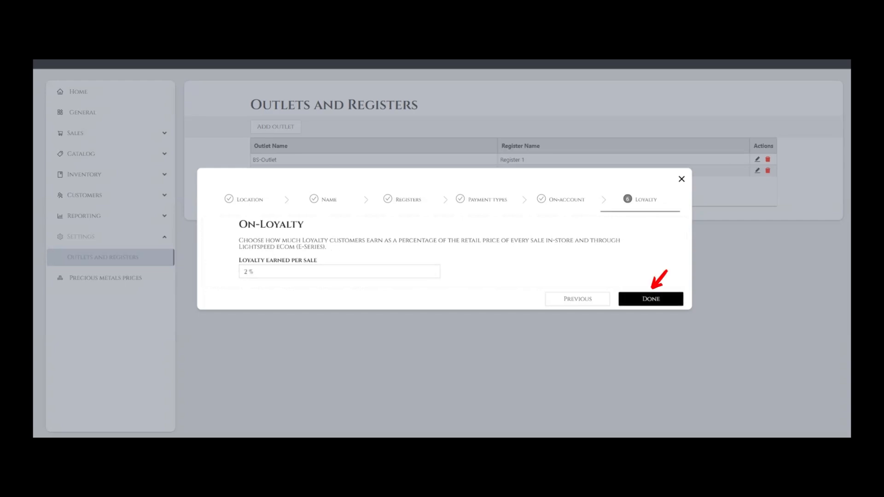
click(651, 300)
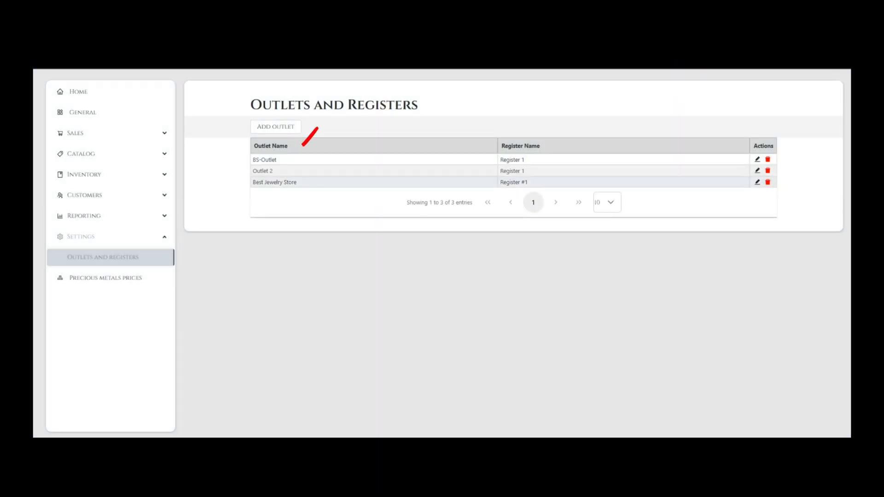